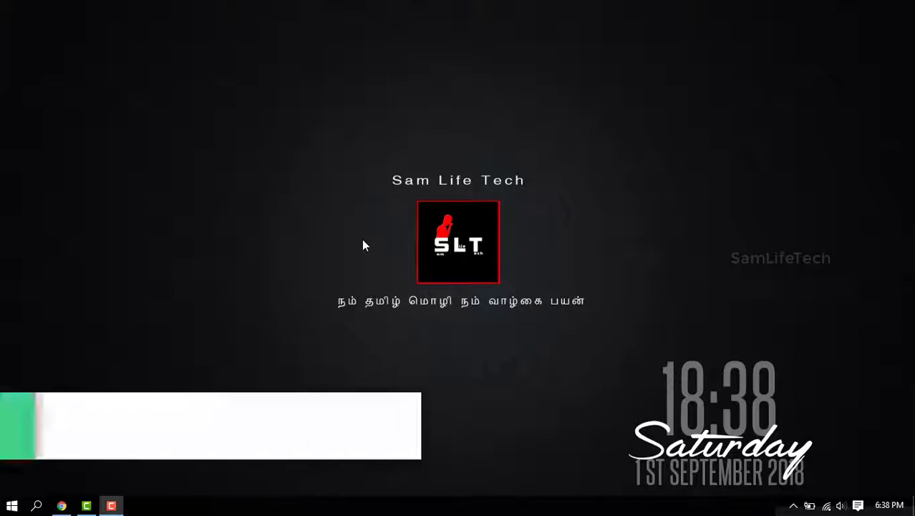
- Launch Google Chrome from the taskbar
{"action": "left_click", "coordinate": [58, 507]}
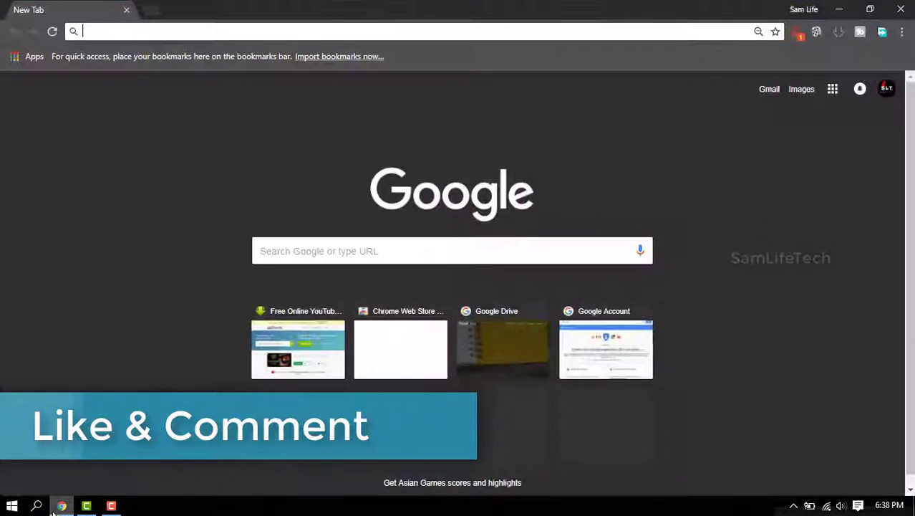
- Search Google for 'google dashboard'
{"action": "left_click", "coordinate": [314, 250]}
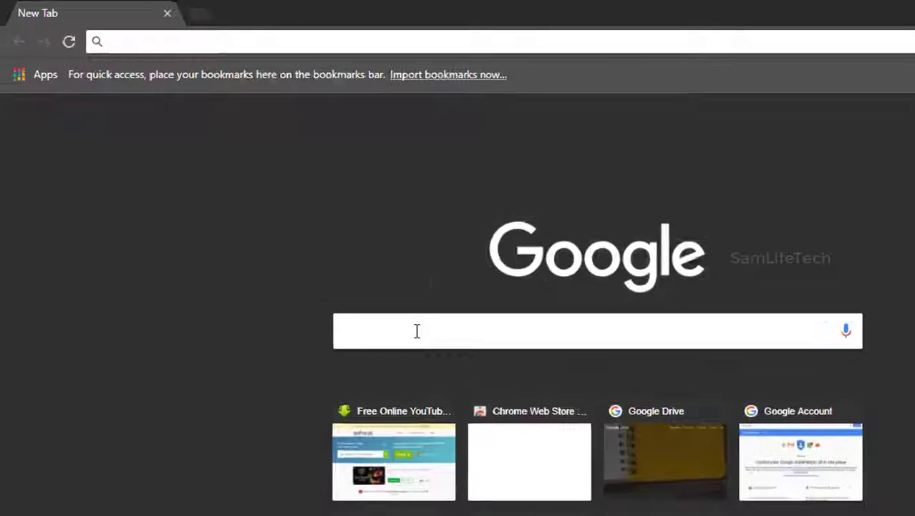
{"action": "type", "text": "googl"}
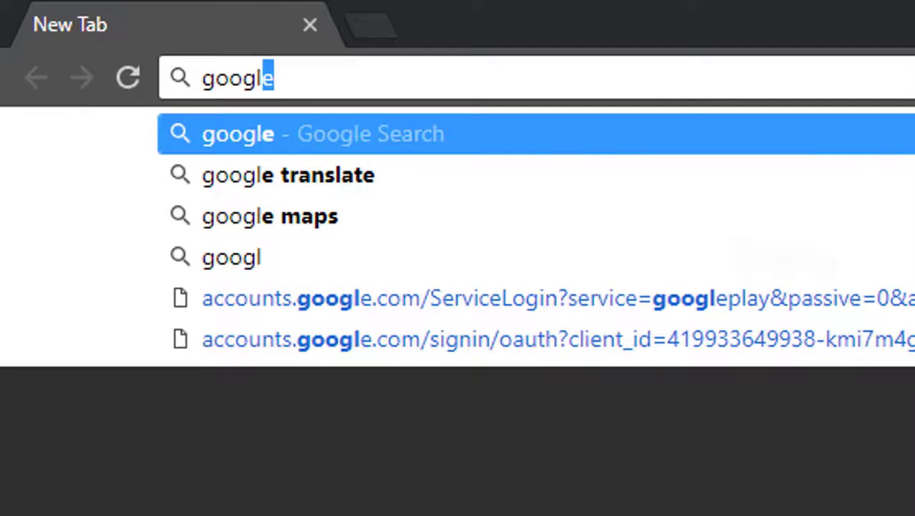
{"action": "type", "text": "w"}
{"action": "key", "text": "BackSpace"}
{"action": "type", "text": "e "}
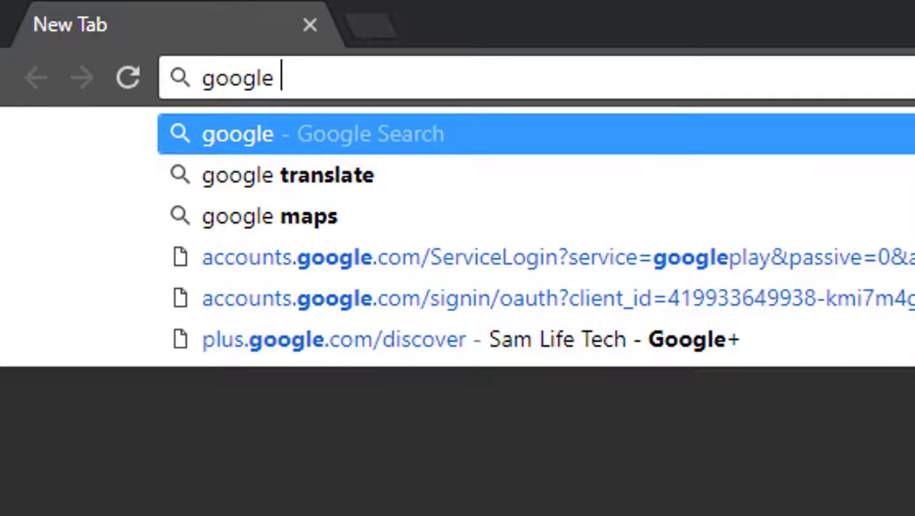
{"action": "type", "text": "das"}
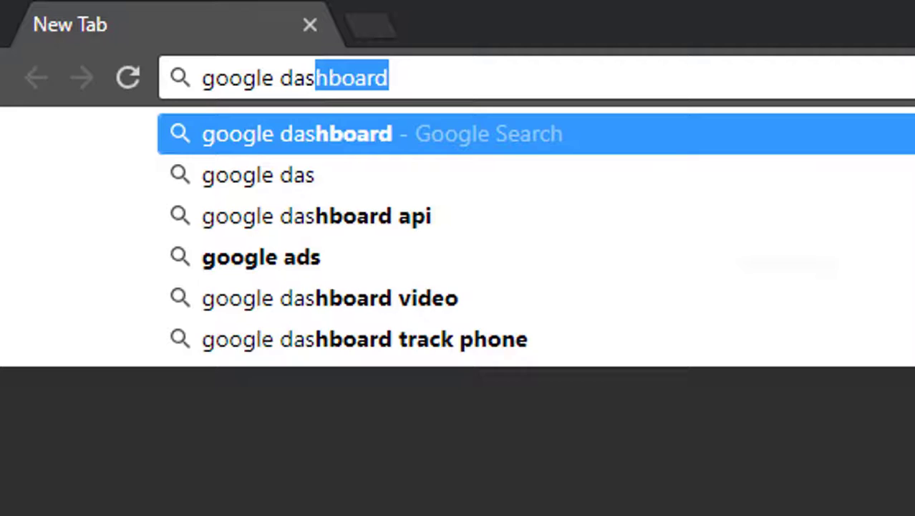
{"action": "type", "text": "hbo"}
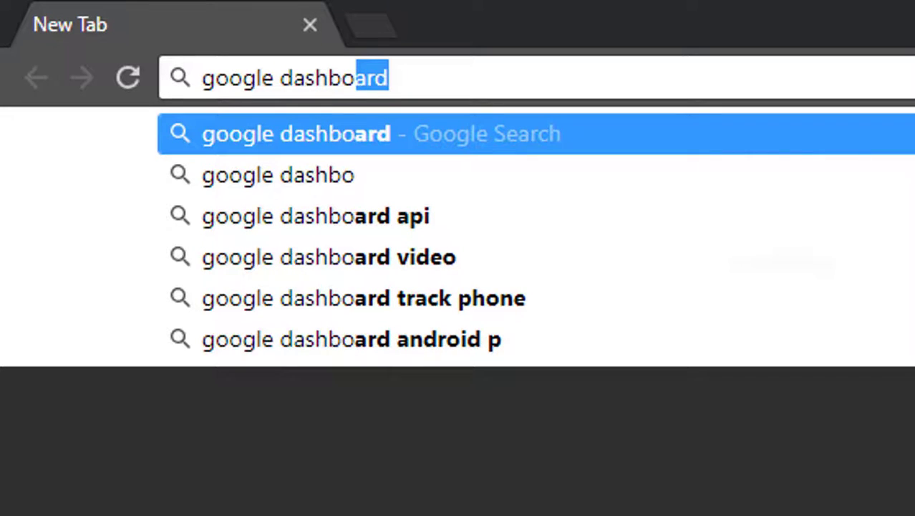
{"action": "type", "text": "ard"}
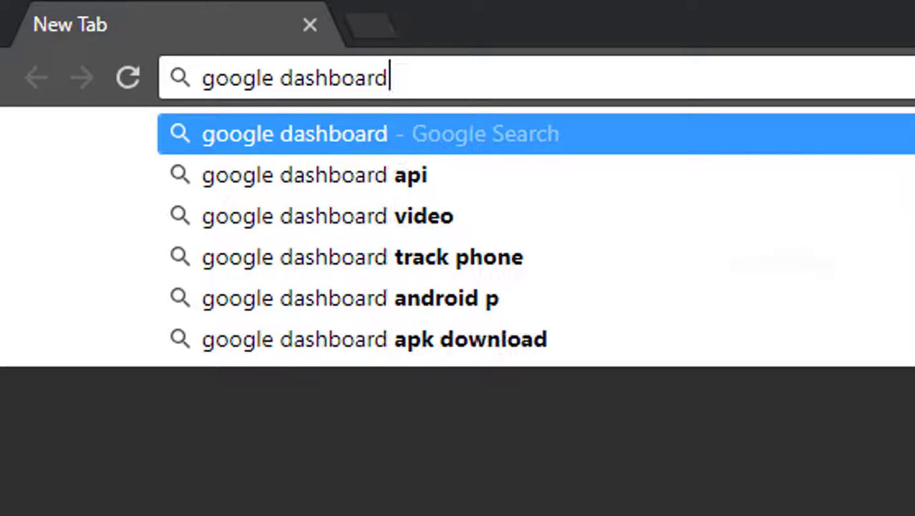
{"action": "key", "text": "Return"}
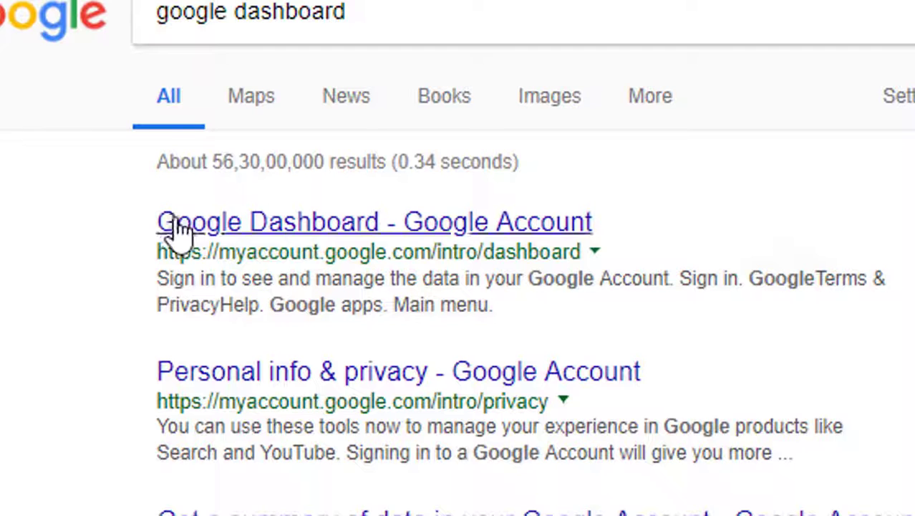
- Open the 'Google Dashboard - Google Account' search result
{"action": "left_click", "coordinate": [528, 232]}
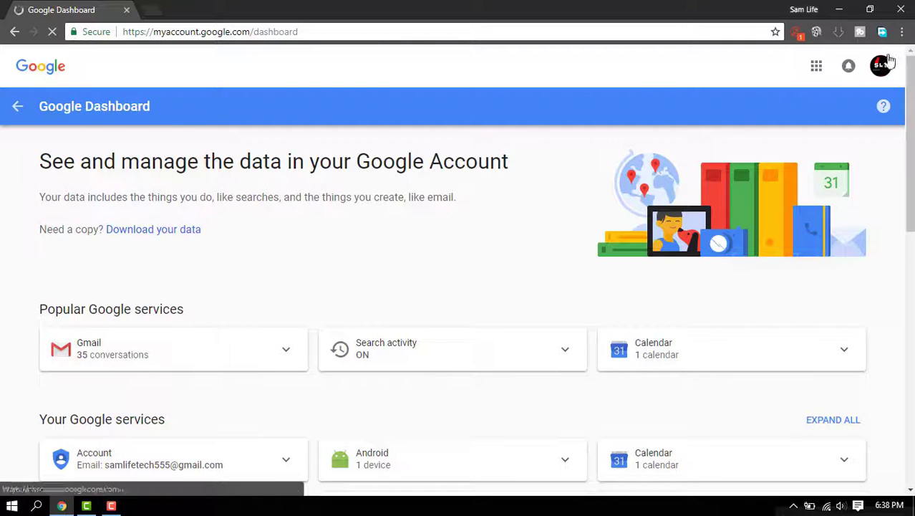
- Review the Dashboard services, expand and collapse the Android card, and reach 'More ways to control your data'
{"action": "scroll", "coordinate": [417, 290], "scroll_direction": "down", "scroll_amount": 3}
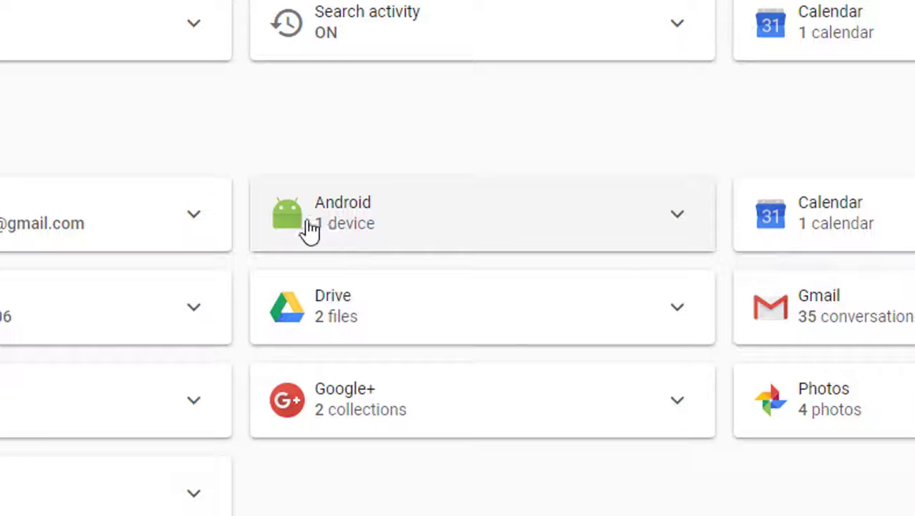
{"action": "left_click", "coordinate": [374, 231]}
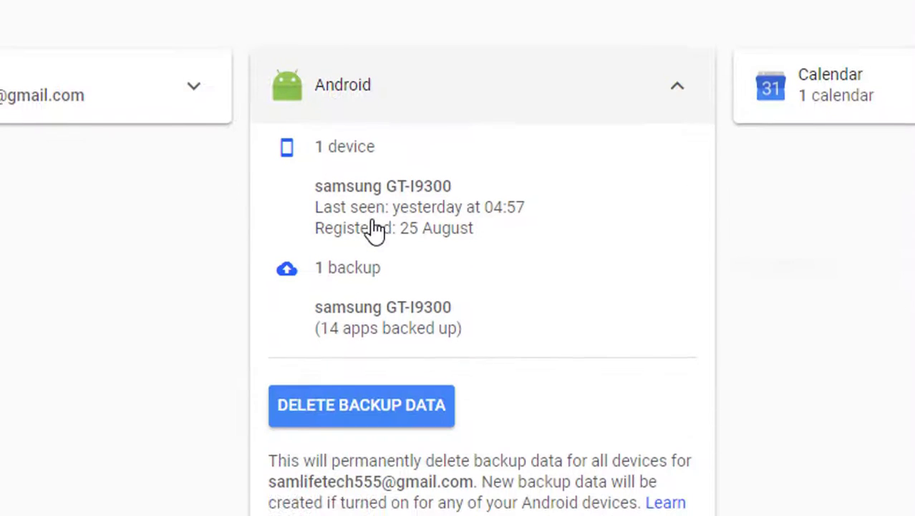
{"action": "left_click", "coordinate": [386, 122]}
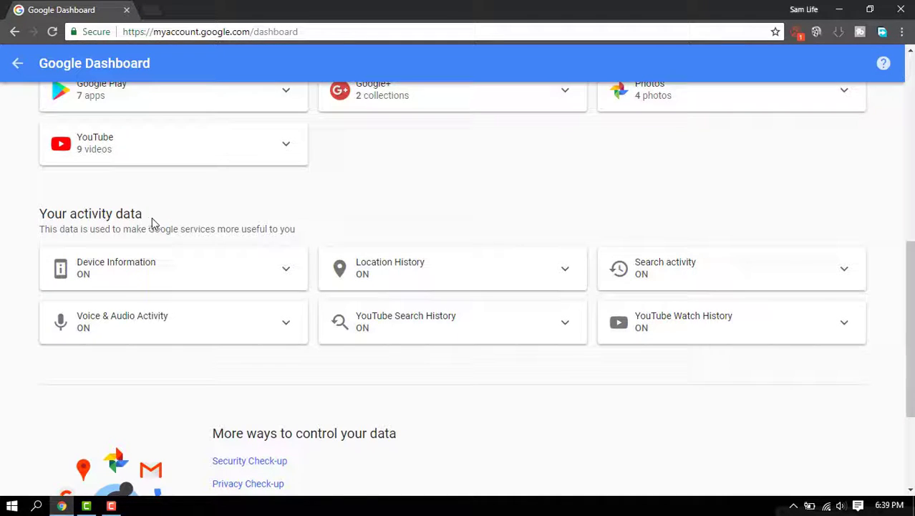
{"action": "scroll", "coordinate": [378, 371], "scroll_direction": "down", "scroll_amount": 2}
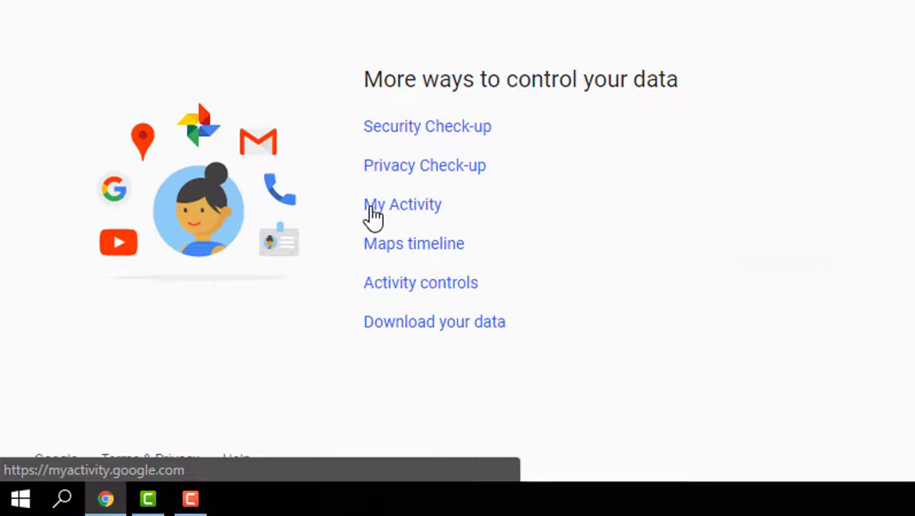
- Open My Activity and page through its welcome introduction until dismissed
{"action": "left_click", "coordinate": [374, 216]}
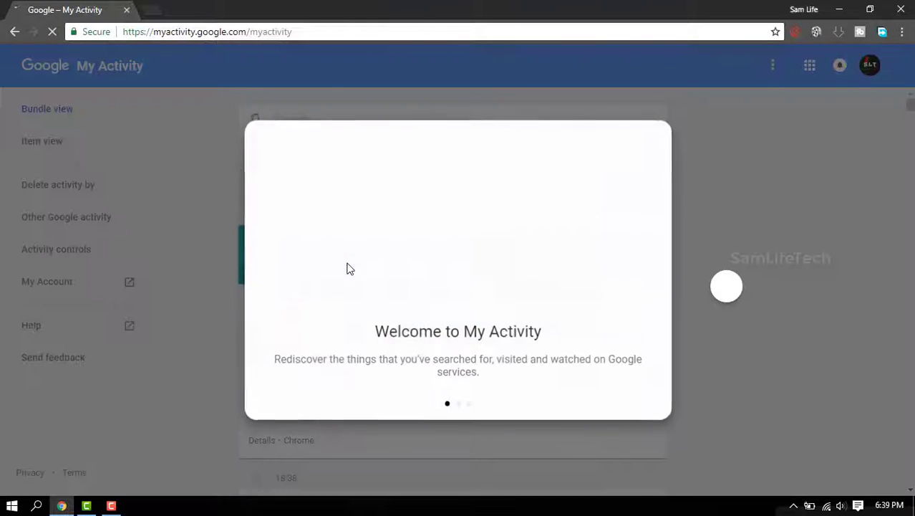
{"action": "left_click", "coordinate": [727, 287]}
{"action": "left_click", "coordinate": [731, 293]}
{"action": "left_click", "coordinate": [731, 292]}
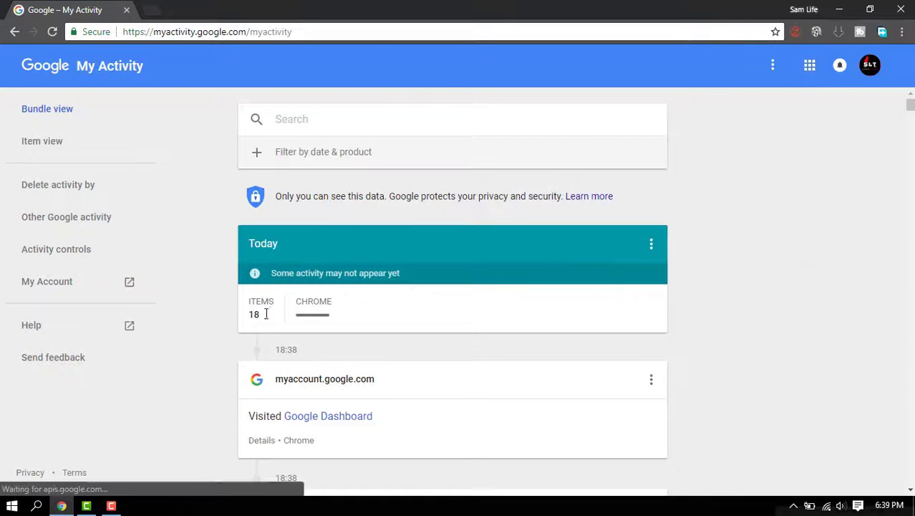
- Scroll down and back up through the Bundle view activity feed, including today's 18 Chrome items
{"action": "scroll", "coordinate": [358, 307], "scroll_direction": "down", "scroll_amount": 4}
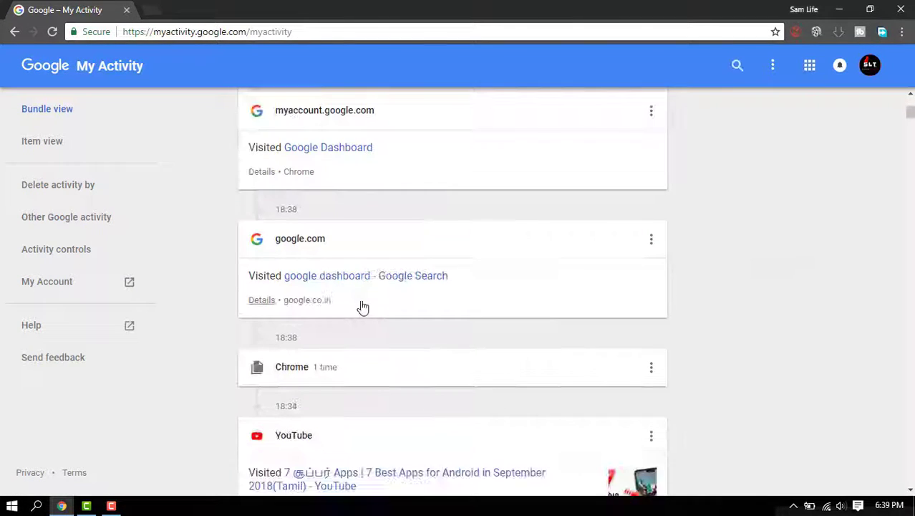
{"action": "scroll", "coordinate": [378, 351], "scroll_direction": "down", "scroll_amount": 5}
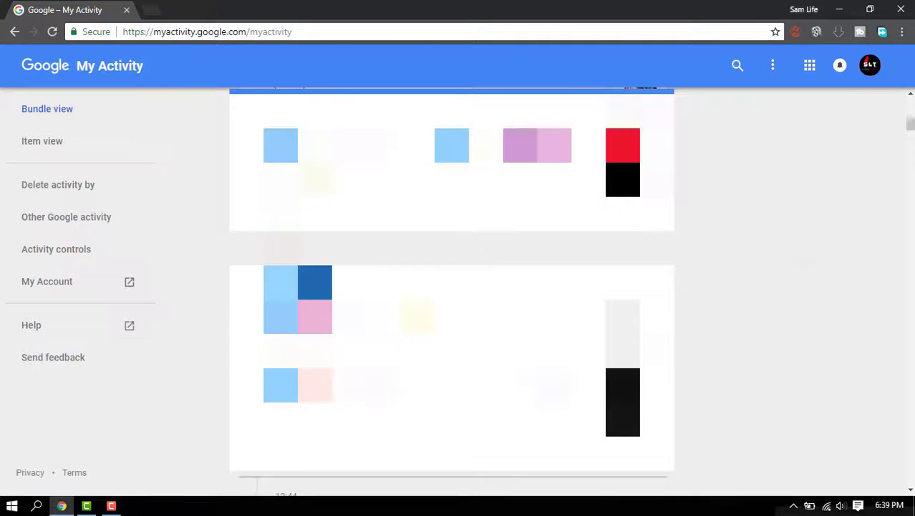
{"action": "scroll", "coordinate": [451, 286], "scroll_direction": "down", "scroll_amount": 3}
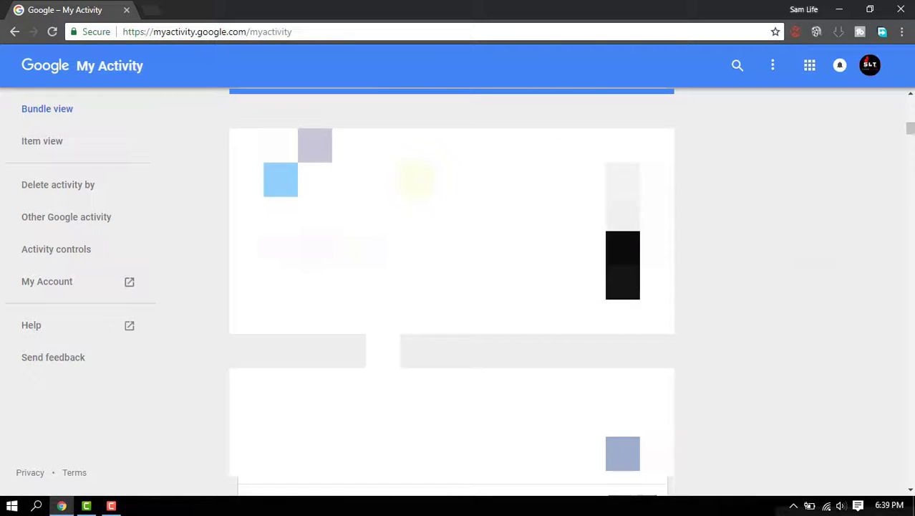
{"action": "scroll", "coordinate": [451, 287], "scroll_direction": "down", "scroll_amount": 2}
{"action": "scroll", "coordinate": [451, 287], "scroll_direction": "down", "scroll_amount": 5}
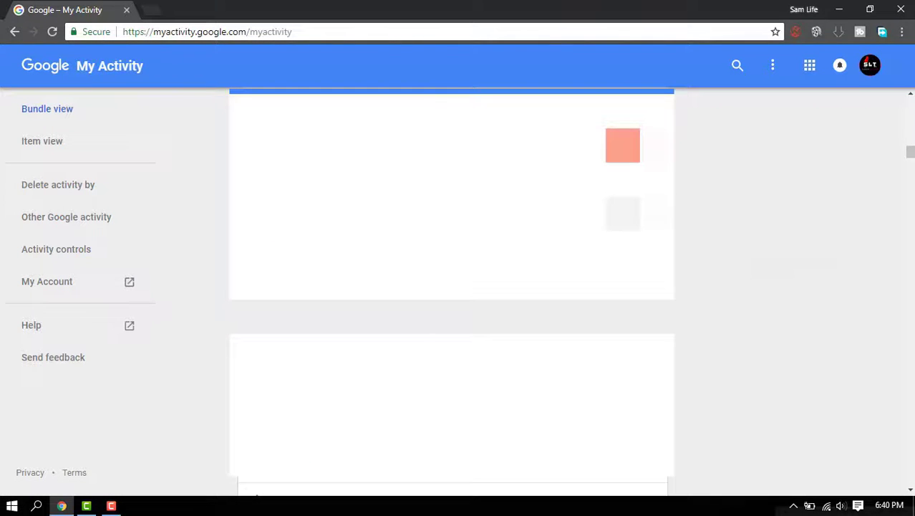
{"action": "scroll", "coordinate": [451, 287], "scroll_direction": "down", "scroll_amount": 6}
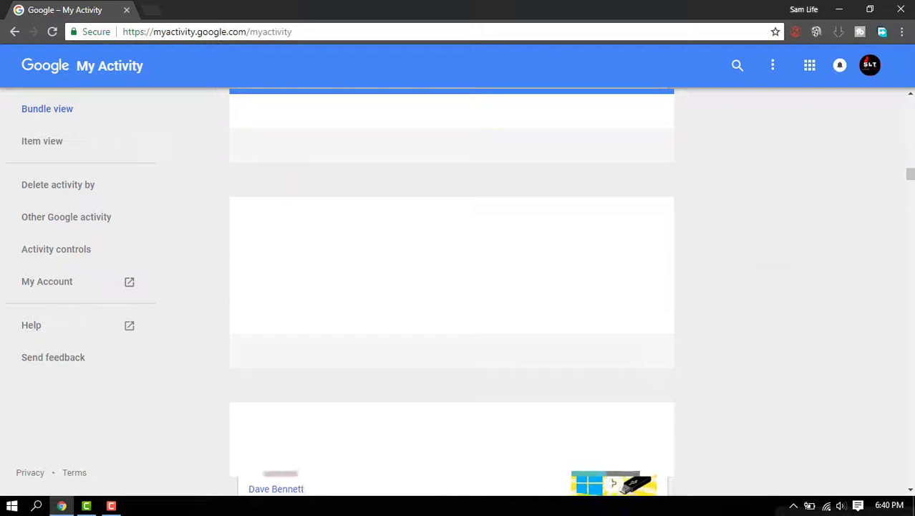
{"action": "scroll", "coordinate": [451, 287], "scroll_direction": "down", "scroll_amount": 6}
{"action": "scroll", "coordinate": [451, 287], "scroll_direction": "down", "scroll_amount": 5}
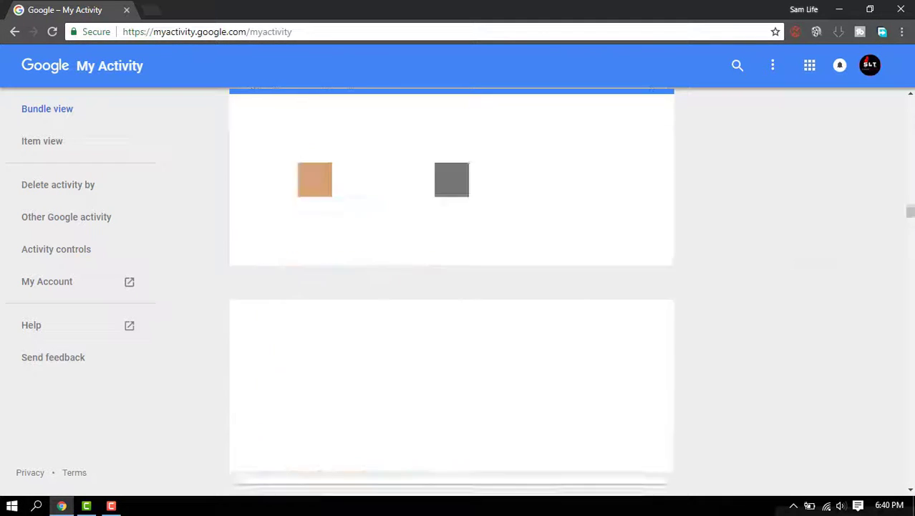
{"action": "scroll", "coordinate": [451, 287], "scroll_direction": "down", "scroll_amount": 8}
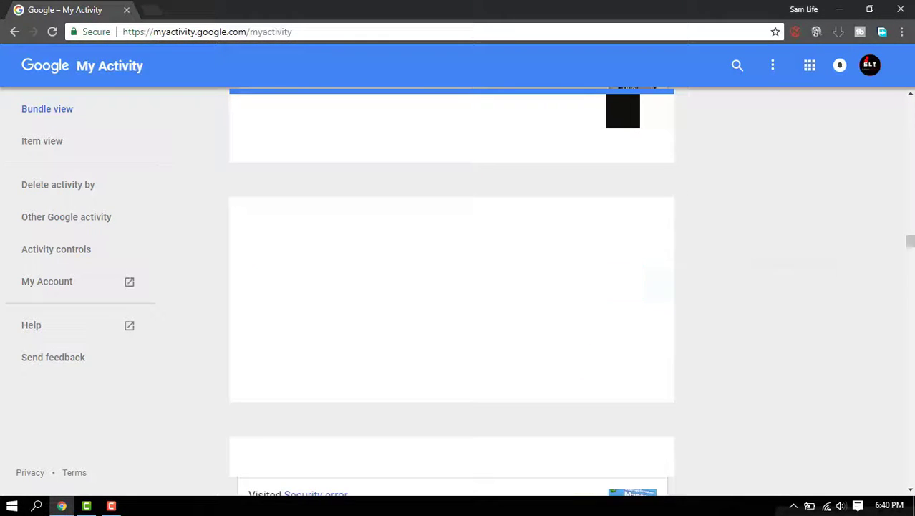
{"action": "scroll", "coordinate": [452, 286], "scroll_direction": "down", "scroll_amount": 20}
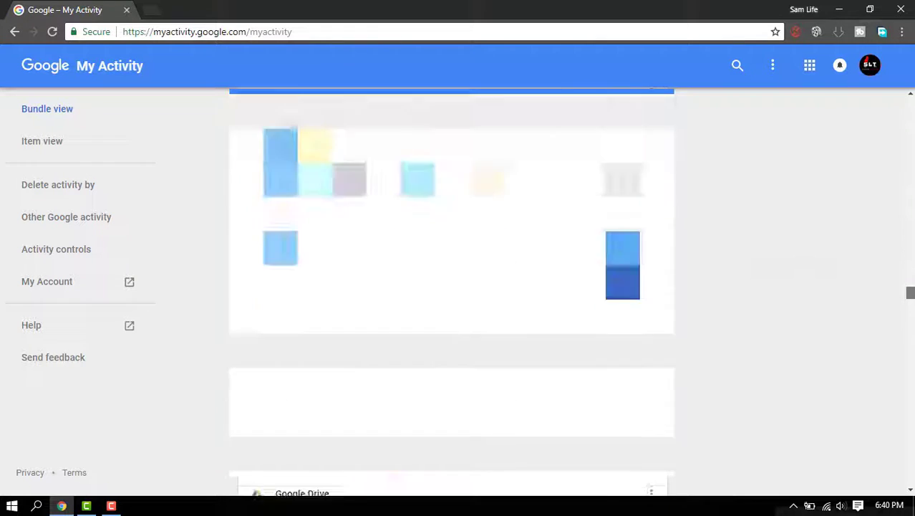
{"action": "left_click_drag", "start_coordinate": [911, 374], "coordinate": [914, 493]}
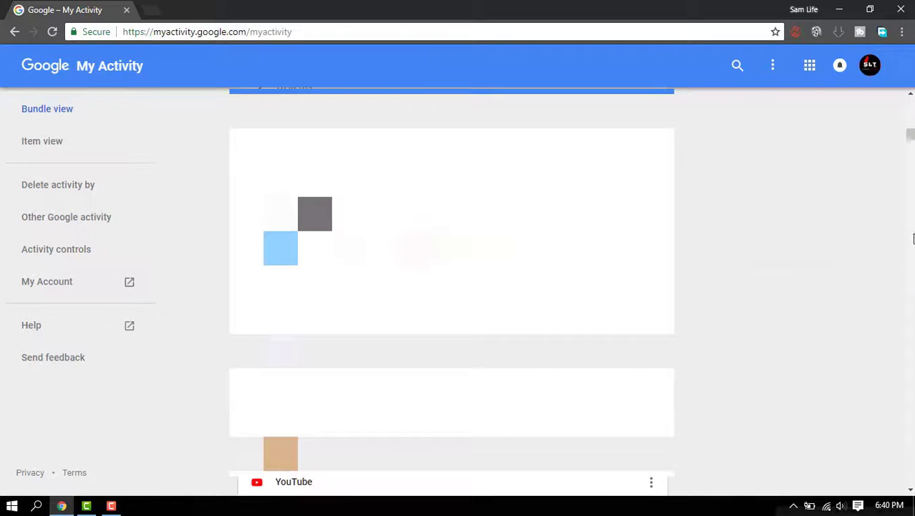
{"action": "left_click_drag", "start_coordinate": [910, 141], "coordinate": [911, 92]}
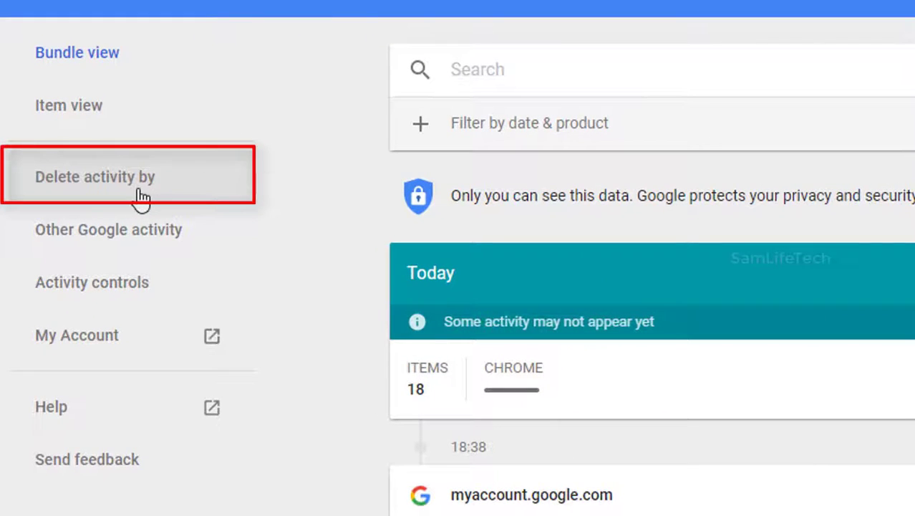
- In Delete activity by, choose All time and keep All products, then start the deletion
{"action": "left_click", "coordinate": [130, 184]}
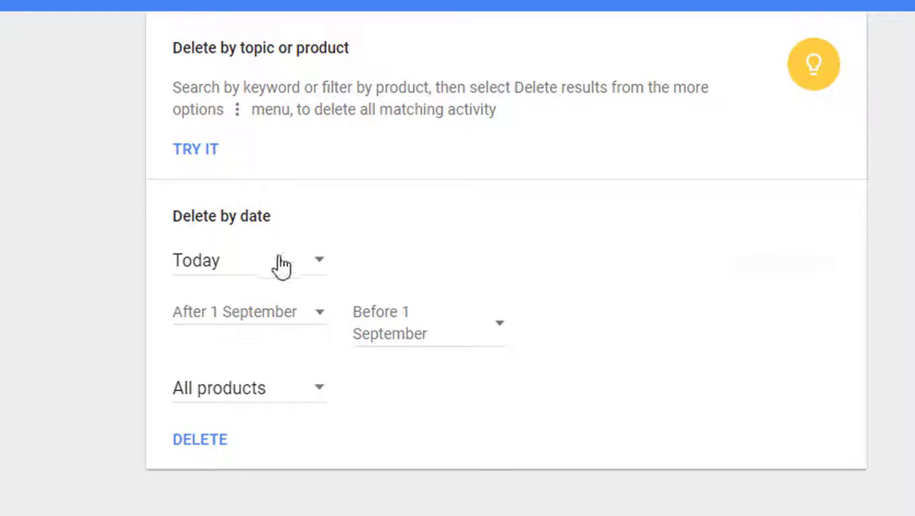
{"action": "left_click", "coordinate": [326, 267]}
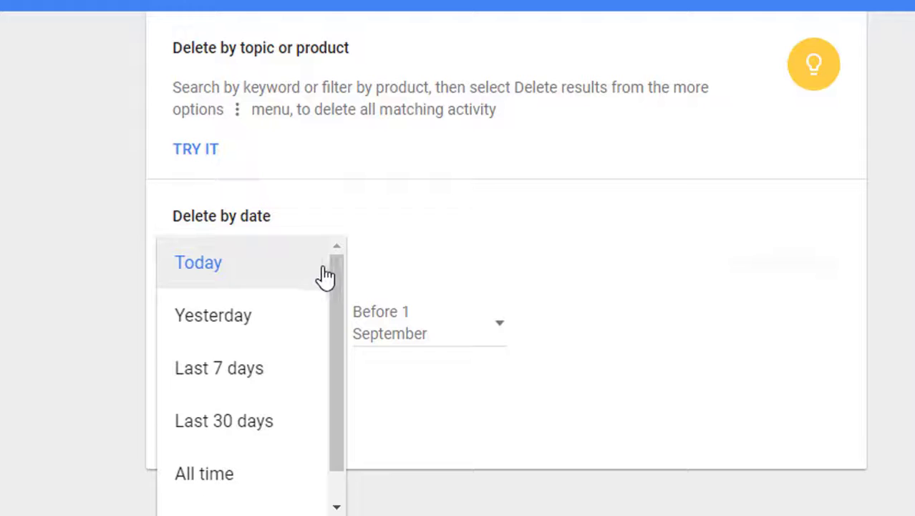
{"action": "left_click", "coordinate": [235, 491]}
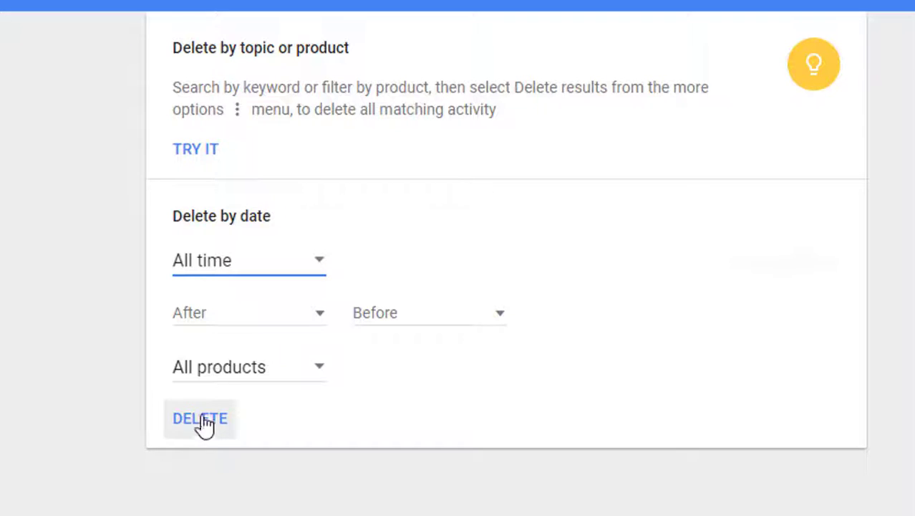
{"action": "left_click", "coordinate": [218, 387]}
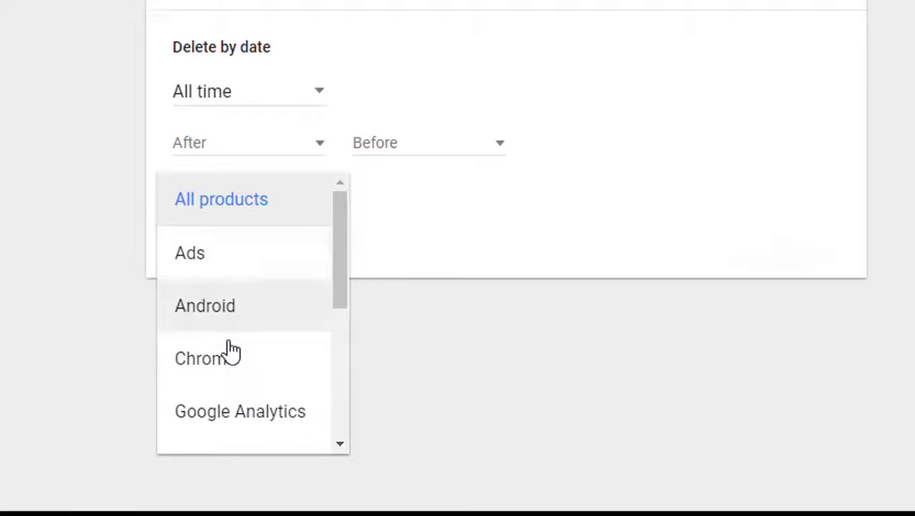
{"action": "left_click_drag", "start_coordinate": [341, 235], "coordinate": [320, 361]}
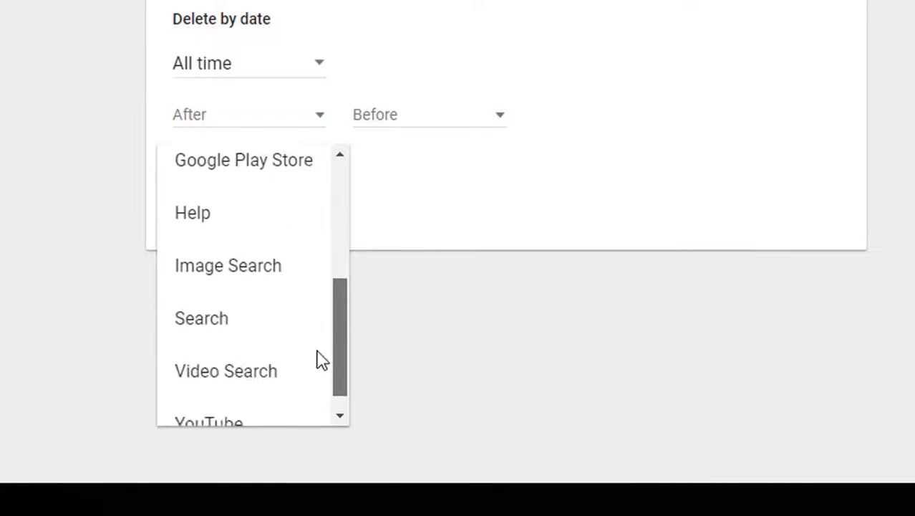
{"action": "scroll", "coordinate": [320, 361], "scroll_direction": "down", "scroll_amount": 1}
{"action": "scroll", "coordinate": [332, 319], "scroll_direction": "up", "scroll_amount": 5}
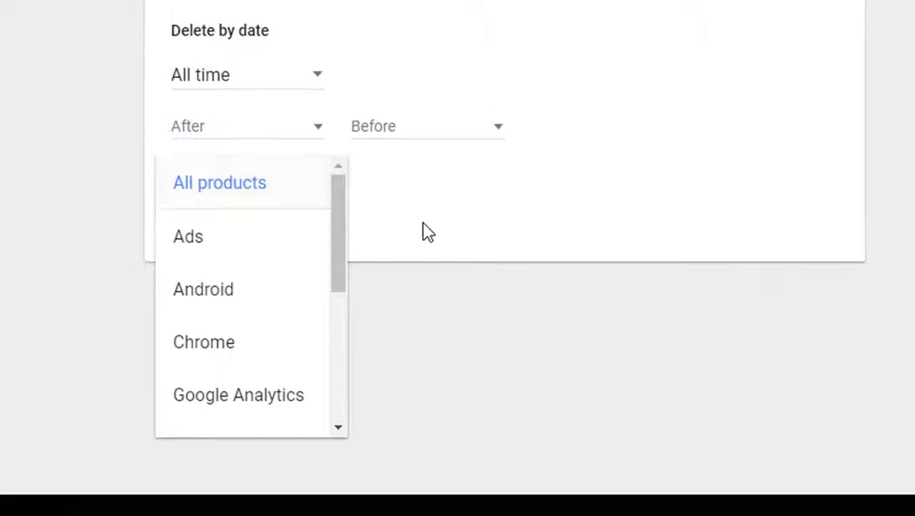
{"action": "left_click", "coordinate": [225, 187]}
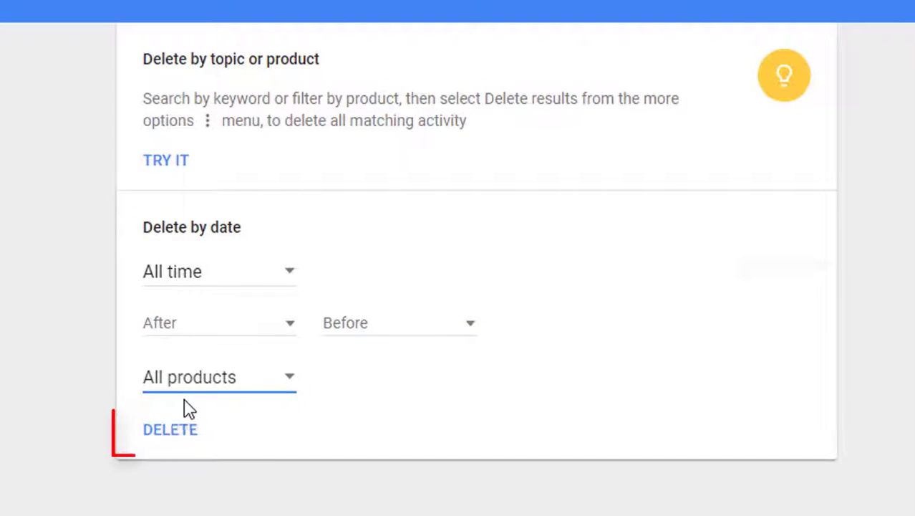
{"action": "left_click", "coordinate": [180, 433]}
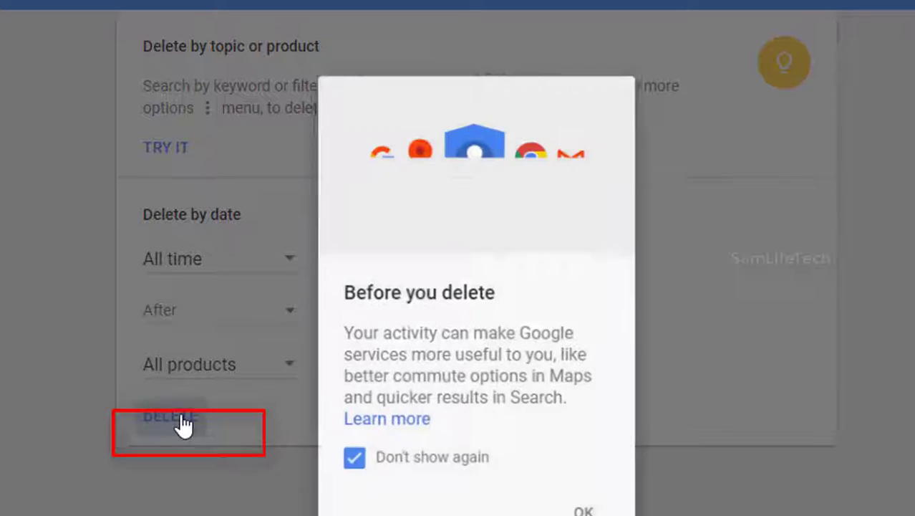
- Dismiss the 'Before you delete' notice, confirm permanent deletion, close the controls notice, and go back
{"action": "left_click", "coordinate": [585, 483]}
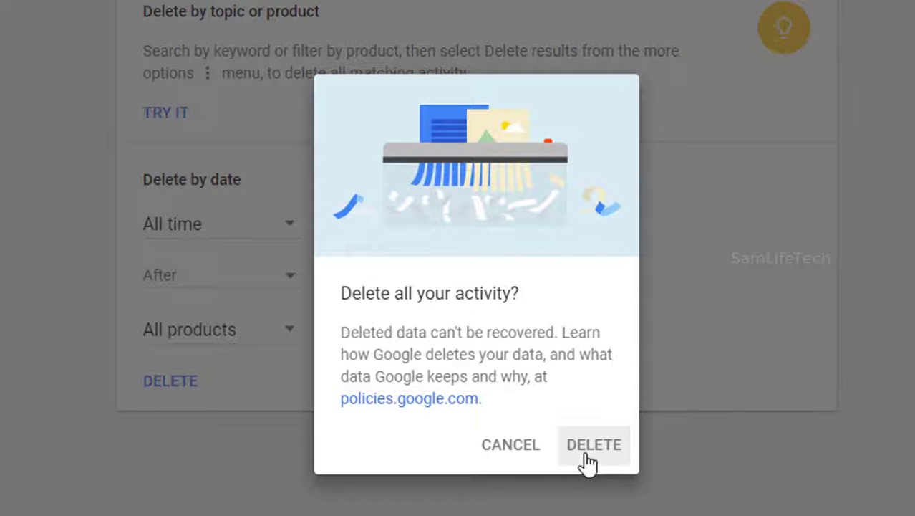
{"action": "left_click", "coordinate": [592, 448]}
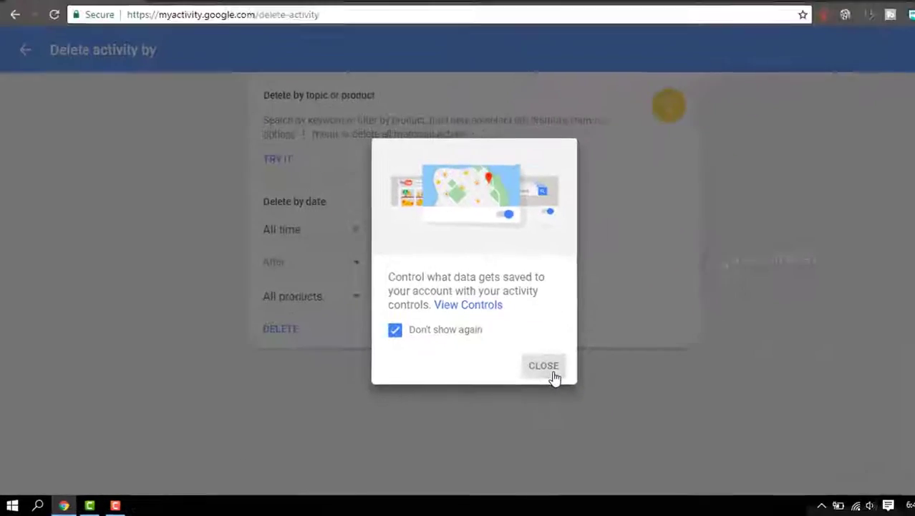
{"action": "left_click", "coordinate": [863, 281]}
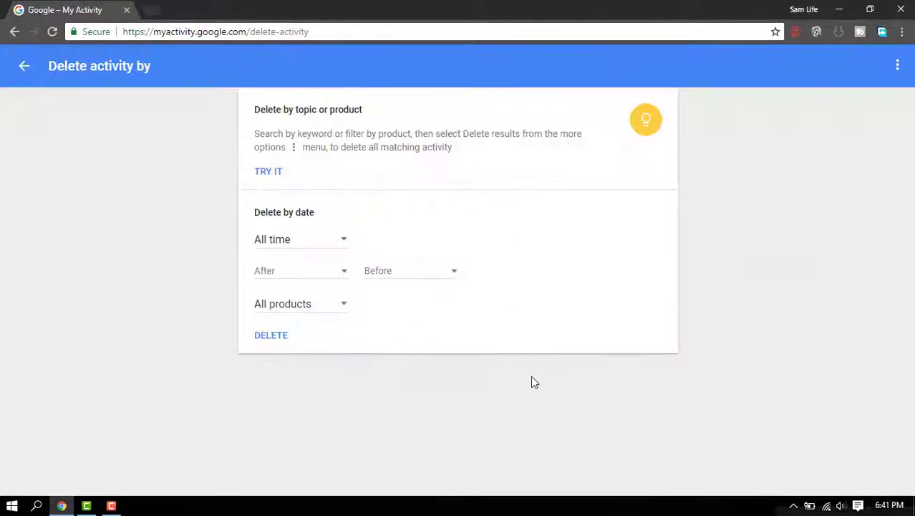
{"action": "left_click", "coordinate": [15, 32]}
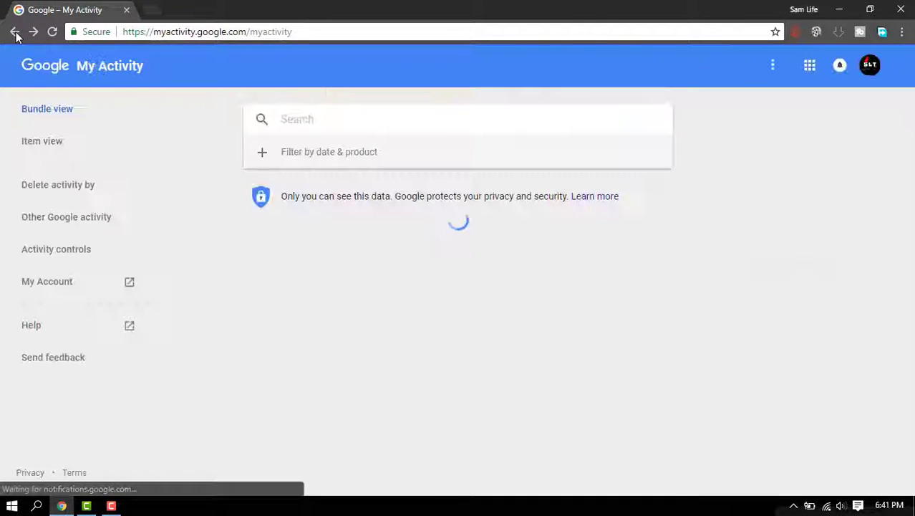
- Return to Google Dashboard, scroll through it, then close the Chrome window
{"action": "left_click", "coordinate": [14, 32]}
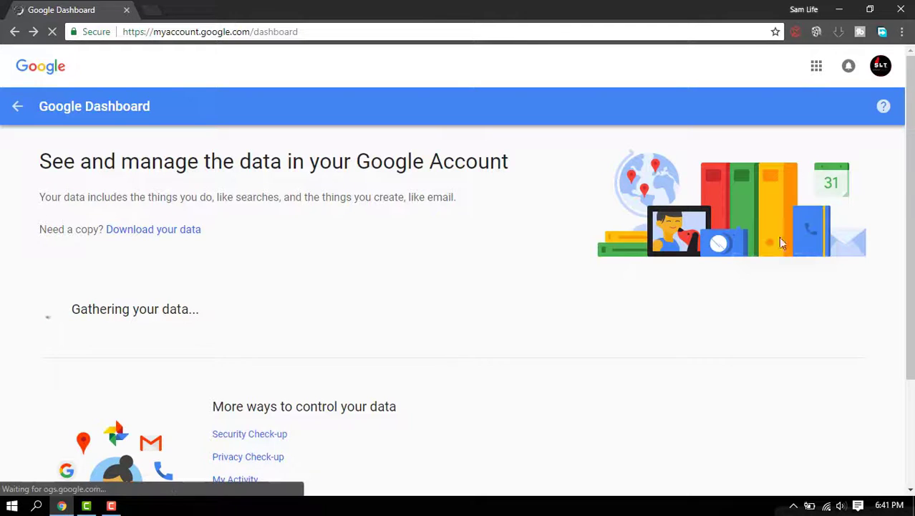
{"action": "scroll", "coordinate": [459, 286], "scroll_direction": "down", "scroll_amount": 2}
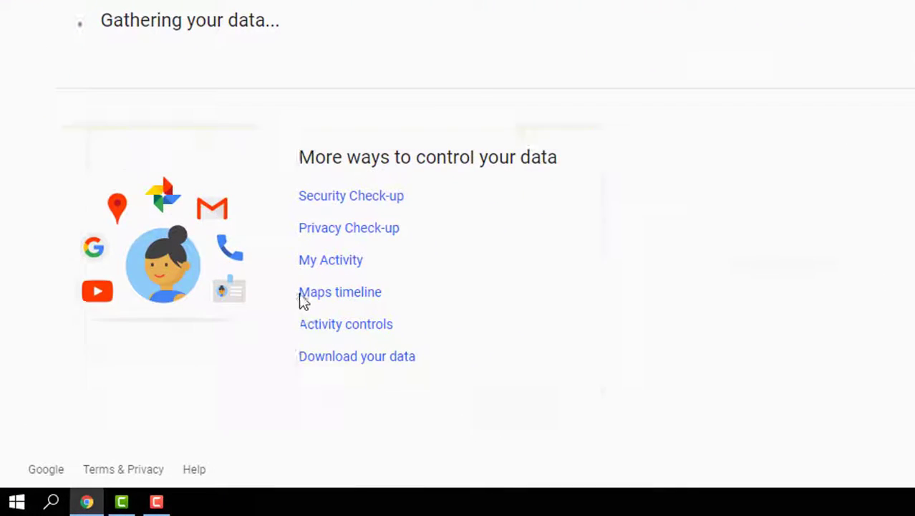
{"action": "scroll", "coordinate": [341, 303], "scroll_direction": "down", "scroll_amount": 10}
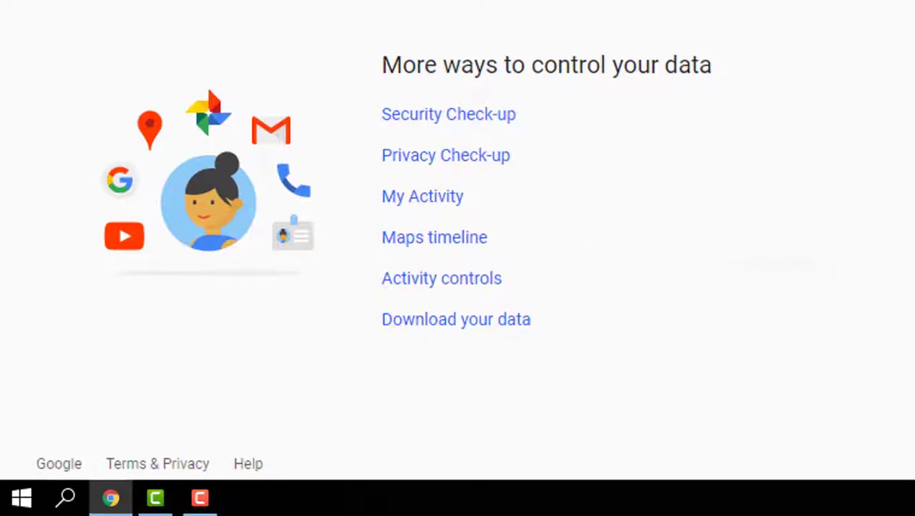
{"action": "scroll", "coordinate": [458, 286], "scroll_direction": "up", "scroll_amount": 10}
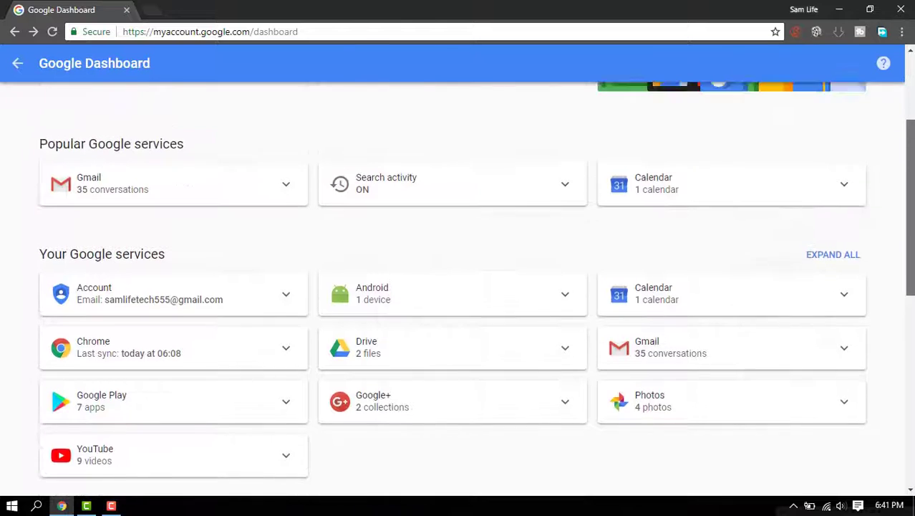
{"action": "scroll", "coordinate": [505, 216], "scroll_direction": "up", "scroll_amount": 3}
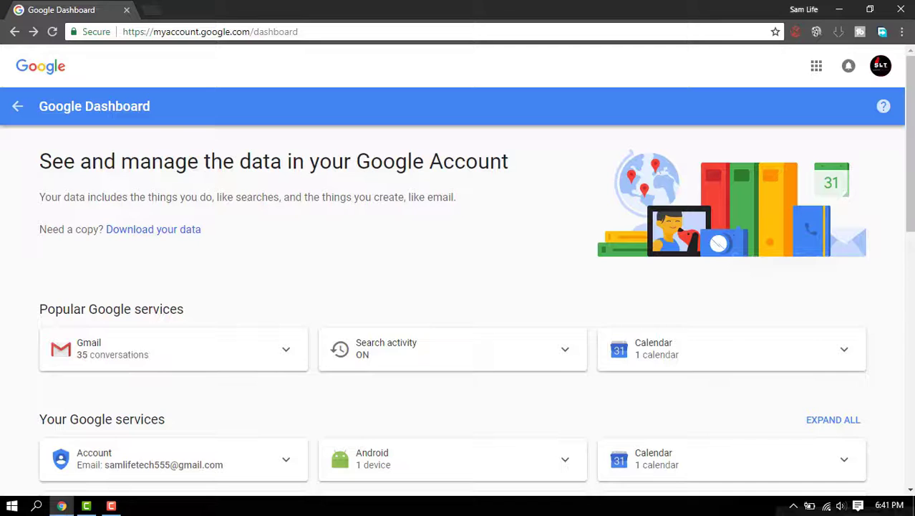
{"action": "scroll", "coordinate": [457, 268], "scroll_direction": "down", "scroll_amount": 7}
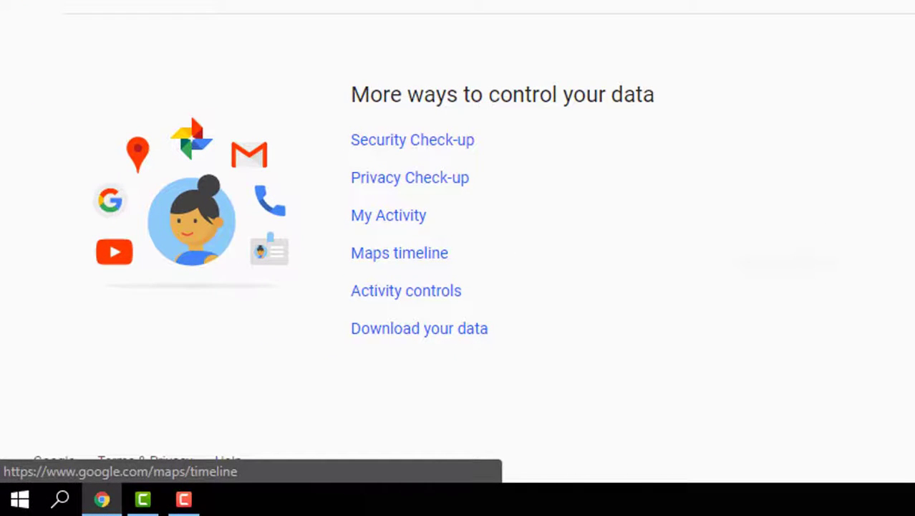
{"action": "scroll", "coordinate": [458, 258], "scroll_direction": "up", "scroll_amount": 10}
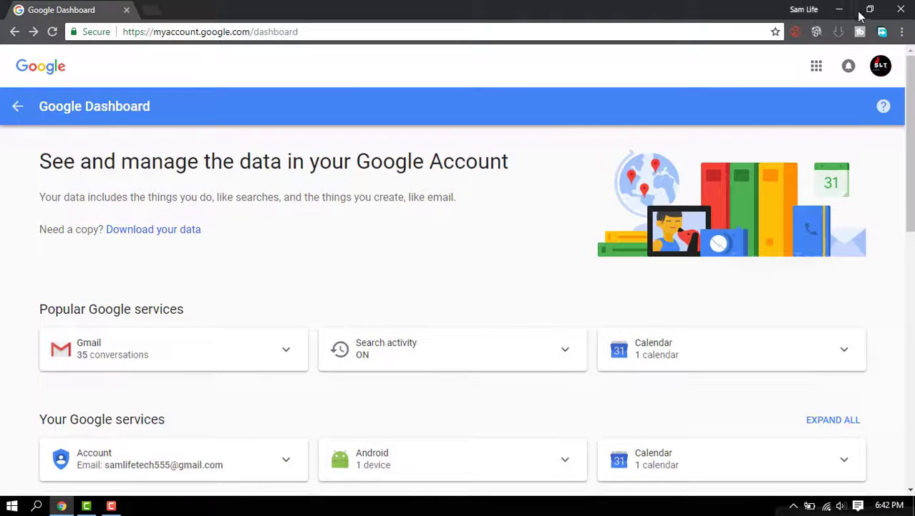
{"action": "left_click", "coordinate": [902, 9]}
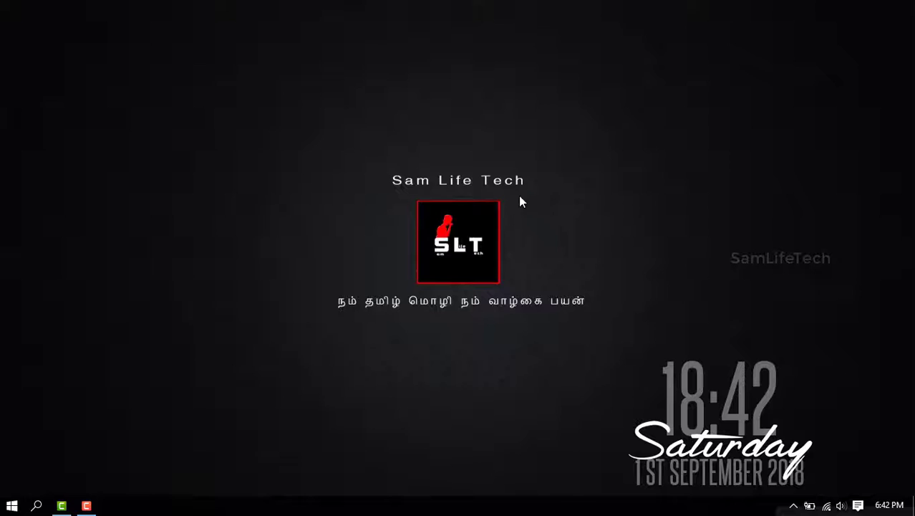